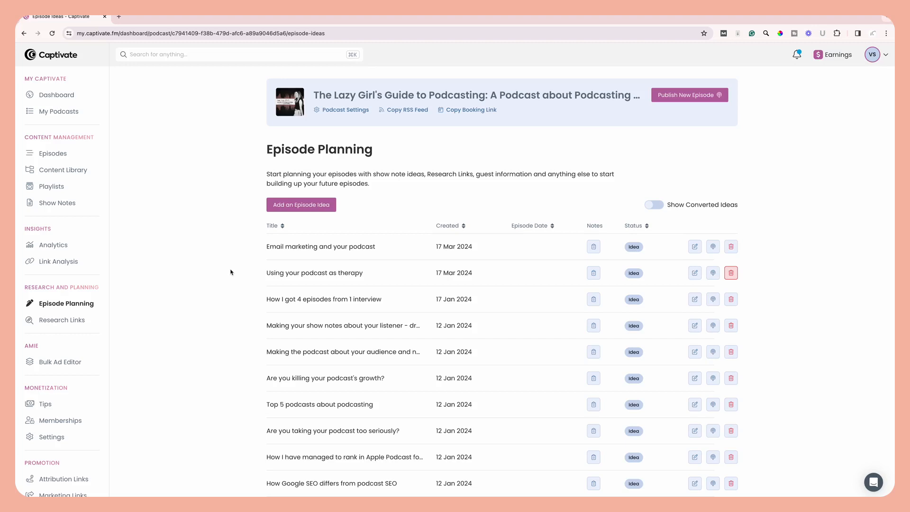
- Start a new episode idea titled "Email marketing regarding podcasting"
{"action": "left_click", "coordinate": [280, 208]}
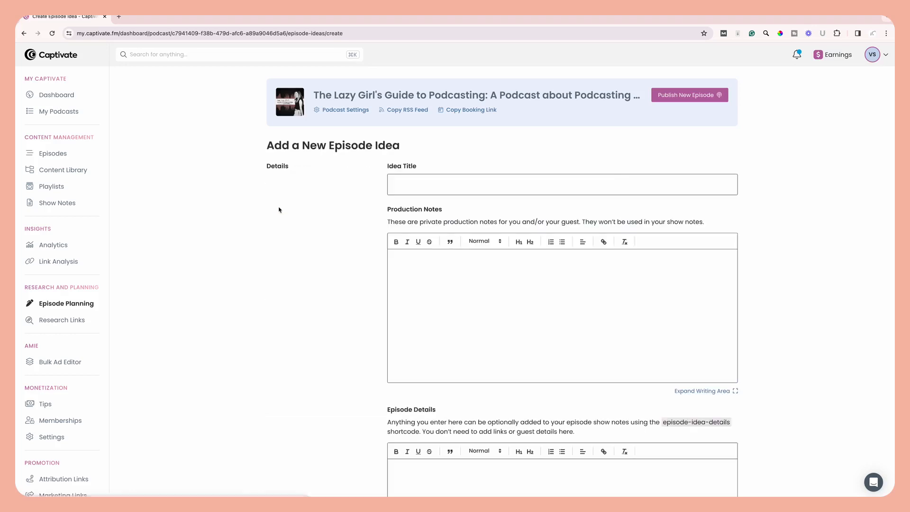
{"action": "left_click", "coordinate": [398, 190]}
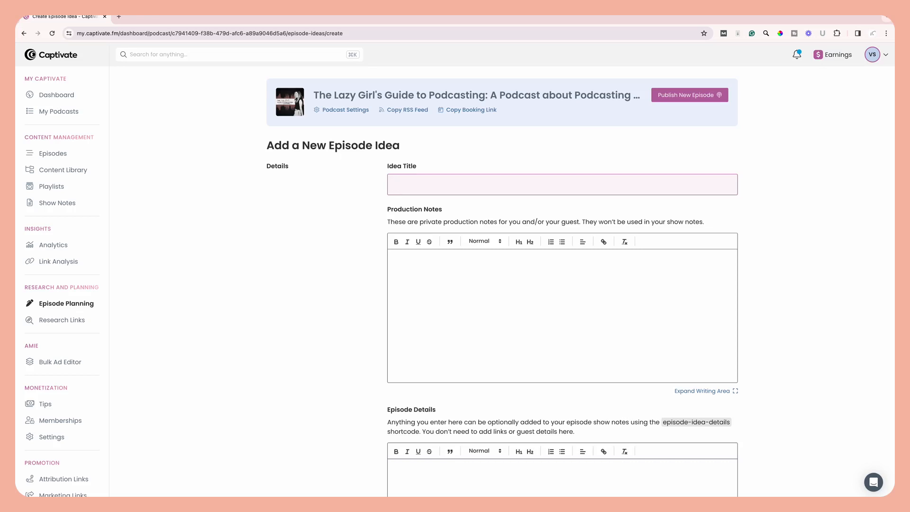
{"action": "type", "text": "Email marketi"}
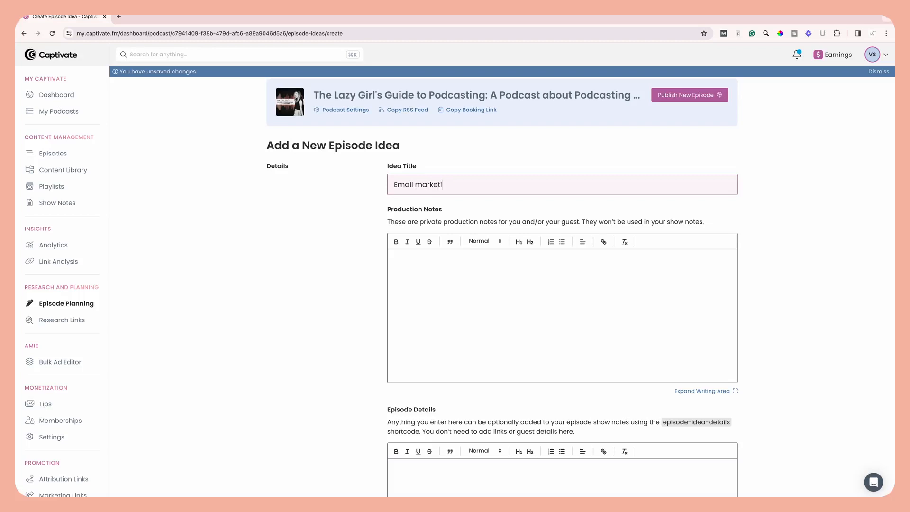
{"action": "type", "text": "ng regarding podcasting"}
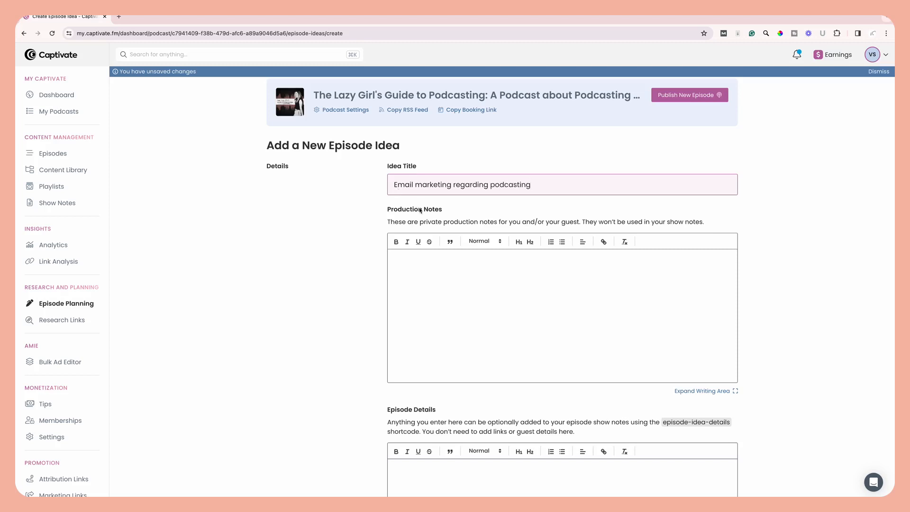
- Enter production notes headed "Questions:" with the bullets "What is email marketing?" and "Should every podcaster have an email list? Why?"
{"action": "left_click", "coordinate": [438, 266]}
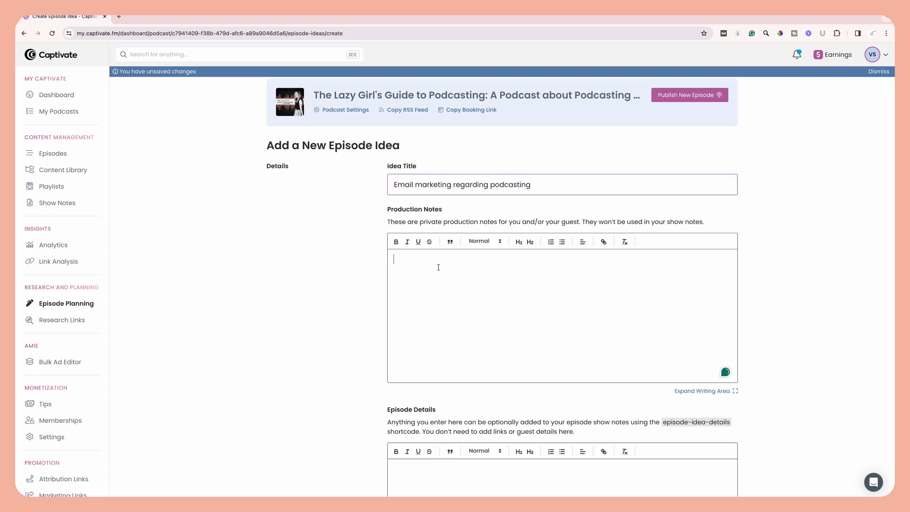
{"action": "type", "text": "Questions:"}
{"action": "key", "text": "Return"}
{"action": "left_click", "coordinate": [561, 243]}
{"action": "type", "text": "What is email"}
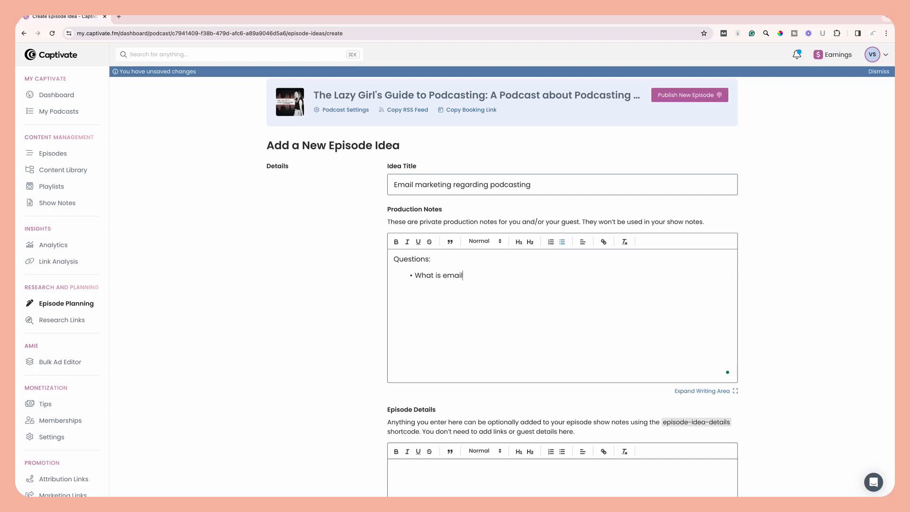
{"action": "type", "text": " marketing"}
{"action": "type", "text": "?"}
{"action": "type", "text": "Should every pod"}
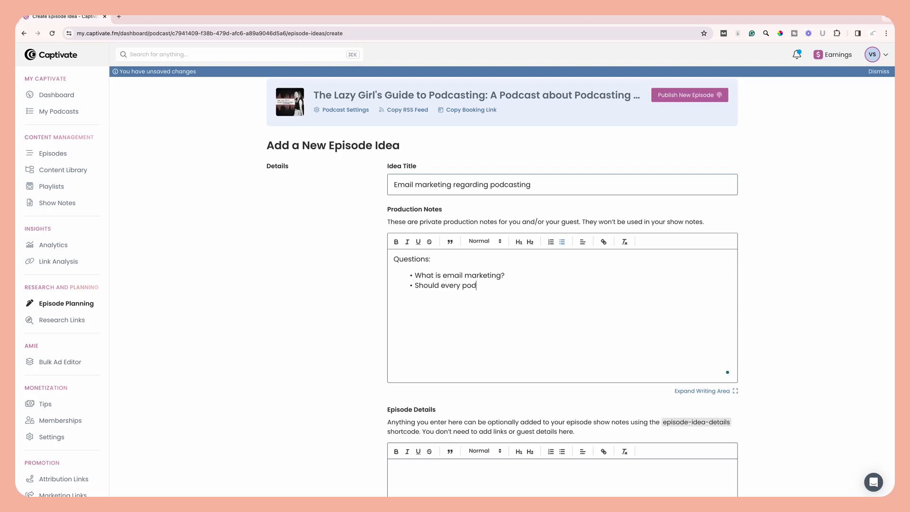
{"action": "type", "text": "caster have an email list? Why?"}
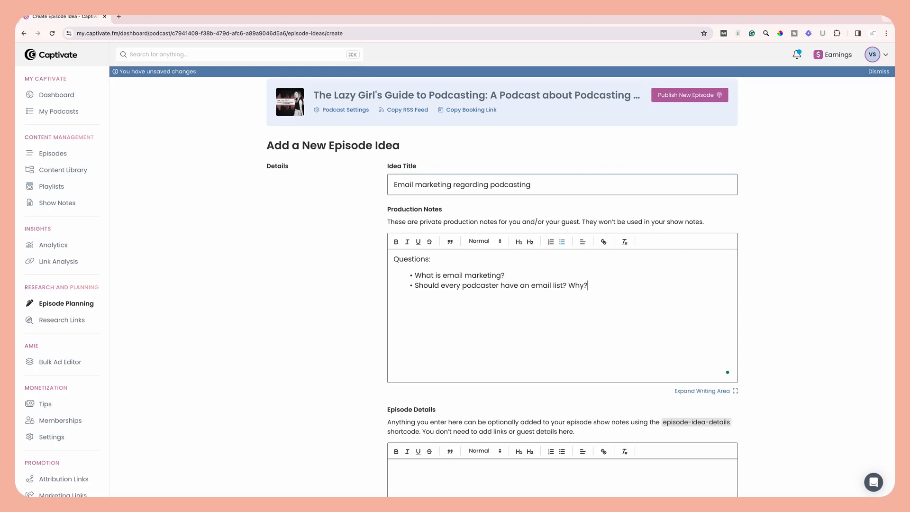
{"action": "key", "text": "Return"}
{"action": "scroll", "coordinate": [758, 271], "scroll_direction": "down", "scroll_amount": 3}
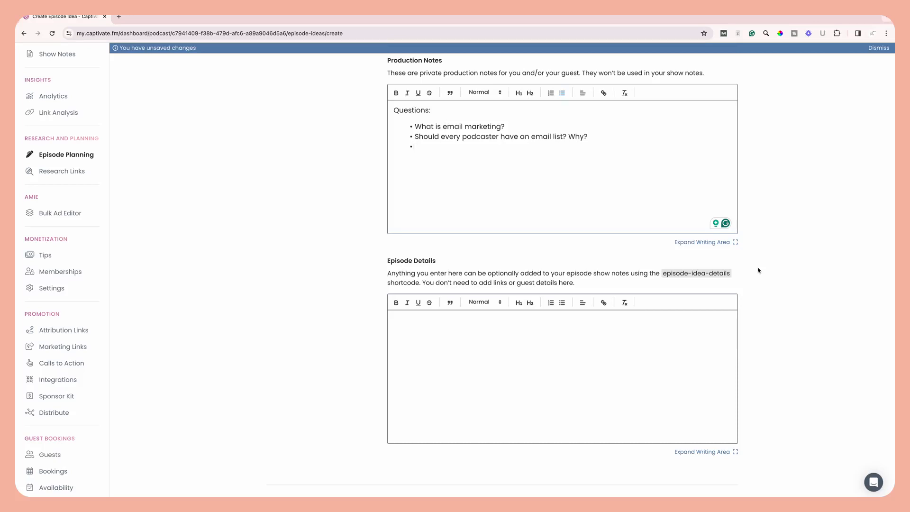
{"action": "scroll", "coordinate": [758, 270], "scroll_direction": "down", "scroll_amount": 1}
{"action": "scroll", "coordinate": [759, 270], "scroll_direction": "up", "scroll_amount": 3}
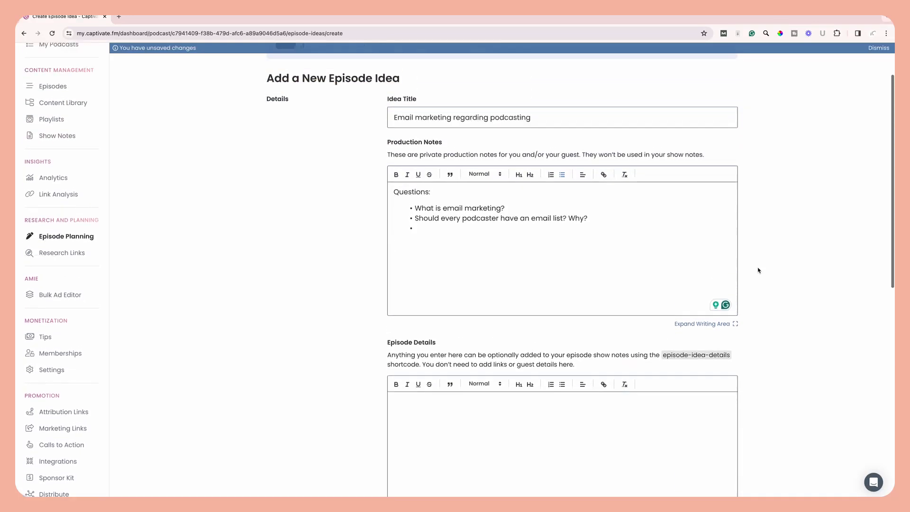
{"action": "scroll", "coordinate": [759, 270], "scroll_direction": "down", "scroll_amount": 1}
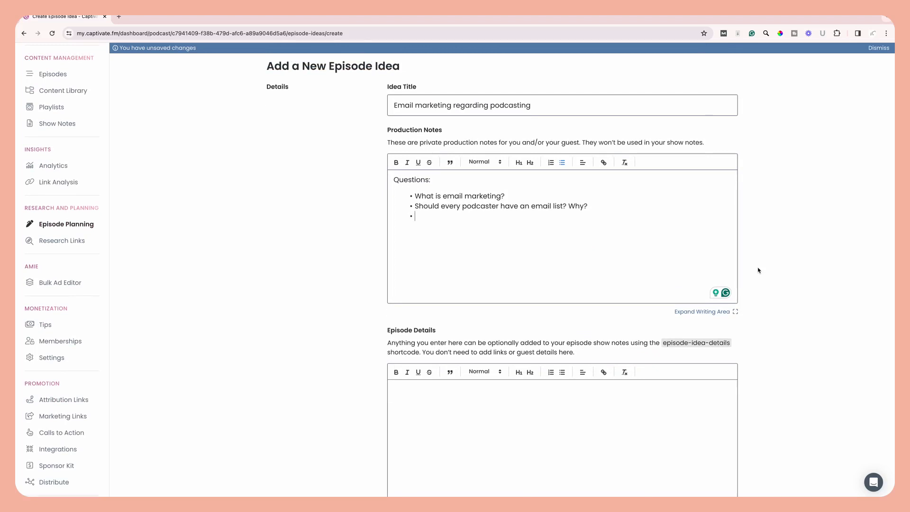
{"action": "scroll", "coordinate": [758, 271], "scroll_direction": "up", "scroll_amount": 1}
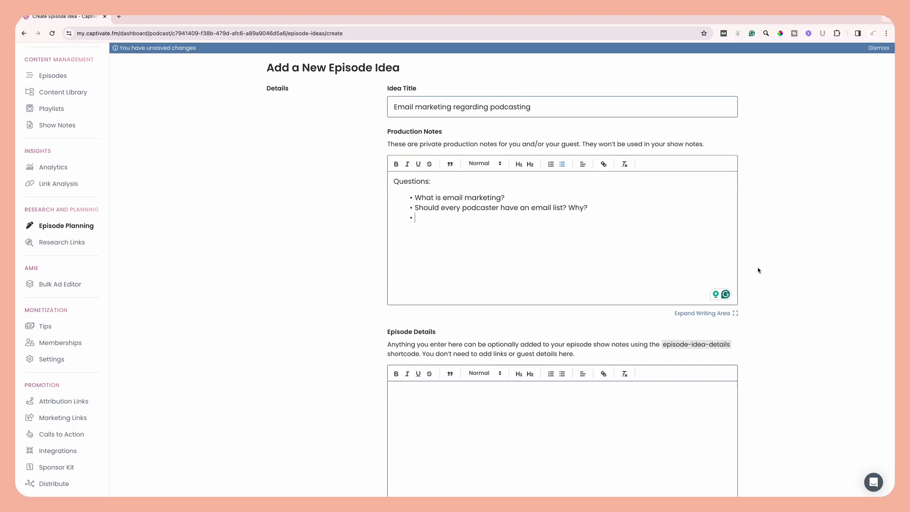
{"action": "scroll", "coordinate": [758, 271], "scroll_direction": "up", "scroll_amount": 2}
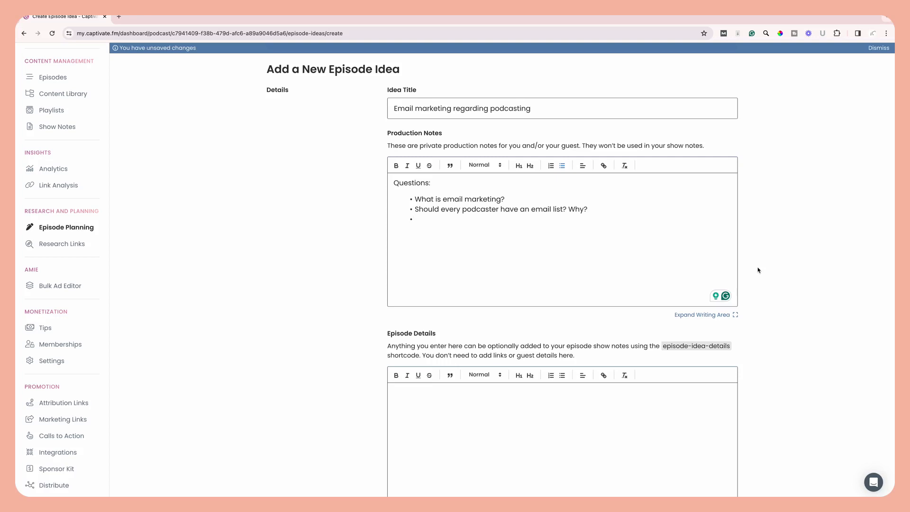
{"action": "scroll", "coordinate": [758, 270], "scroll_direction": "down", "scroll_amount": 3}
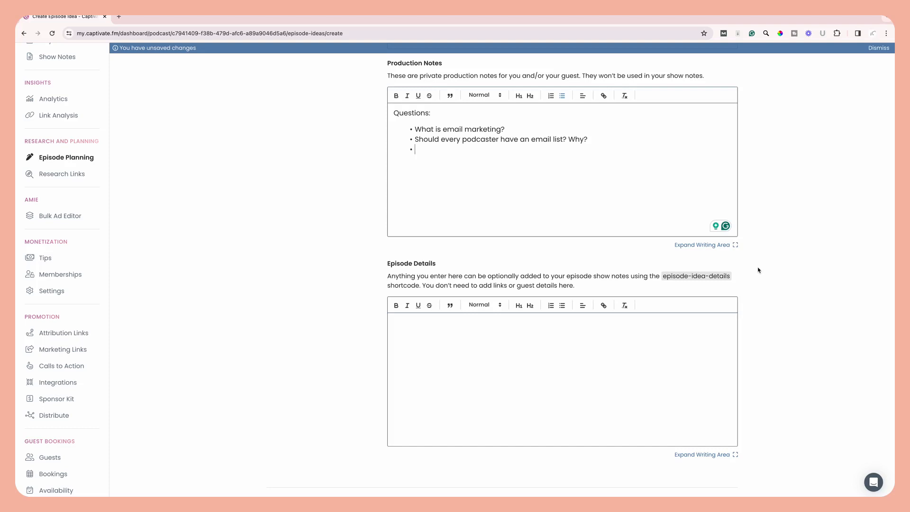
- Add the bullets "How to set up an email list?" and "How to send emails that readers are encouraged to click through to listen to episodes?"
{"action": "type", "text": "How to se"}
{"action": "type", "text": "t up an email"}
{"action": "type", "text": " list? "}
{"action": "type", "text": "How to"}
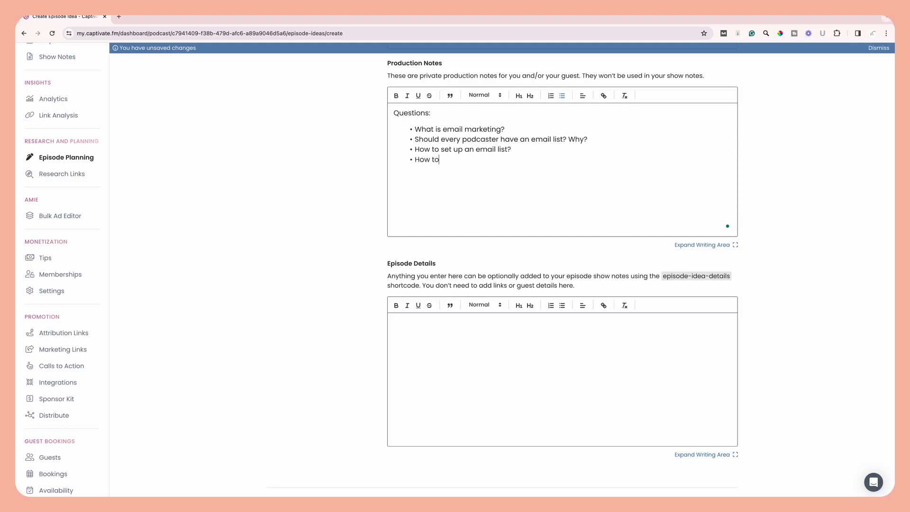
{"action": "type", "text": " send emails that readers are encou"}
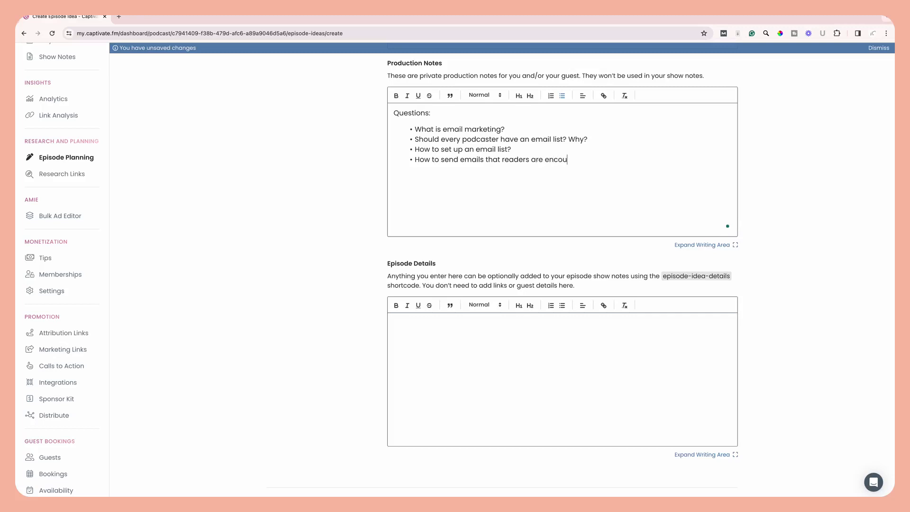
{"action": "type", "text": "raged to click through to listen to ep"}
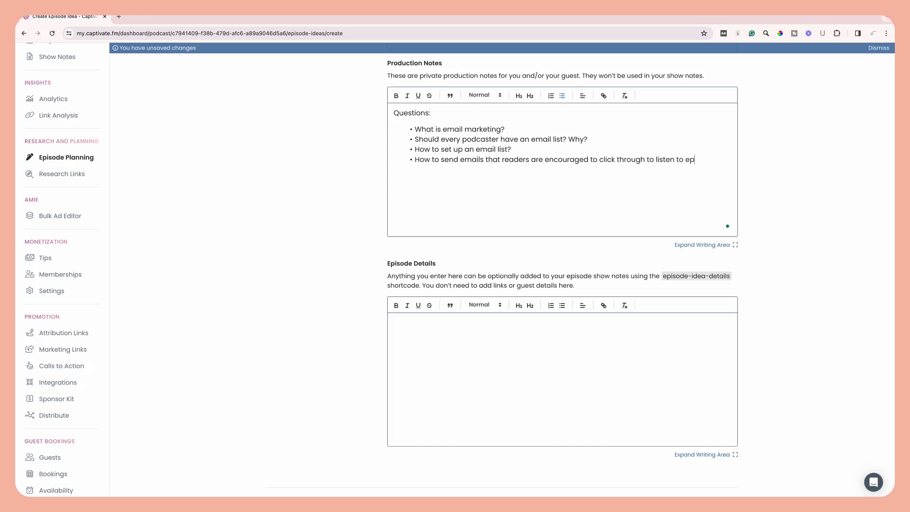
{"action": "type", "text": "isodes?"}
- Add a final production notes bullet reading "What are you top tips for podcasters to grow their mailing question?"
{"action": "type", "text": "W"}
{"action": "type", "text": "hat are you top t"}
{"action": "type", "text": "ips fo"}
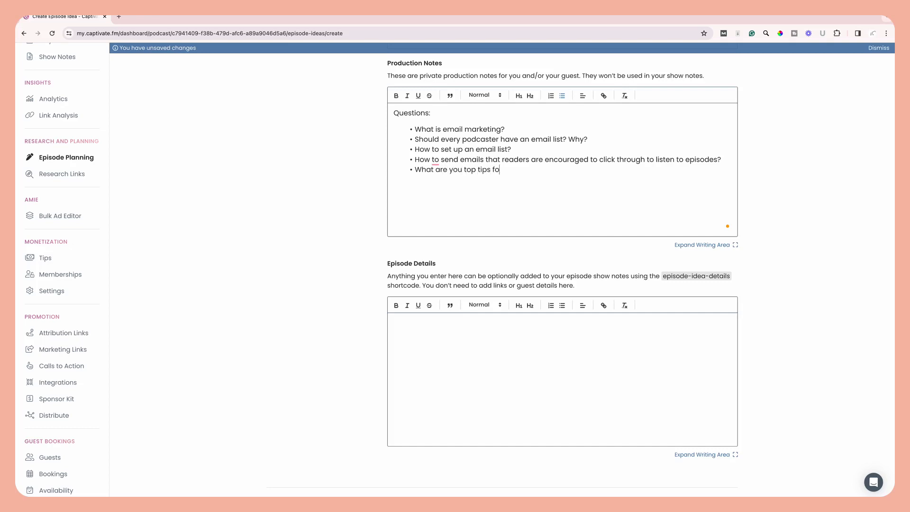
{"action": "type", "text": "r podcasters to grow their mailing"}
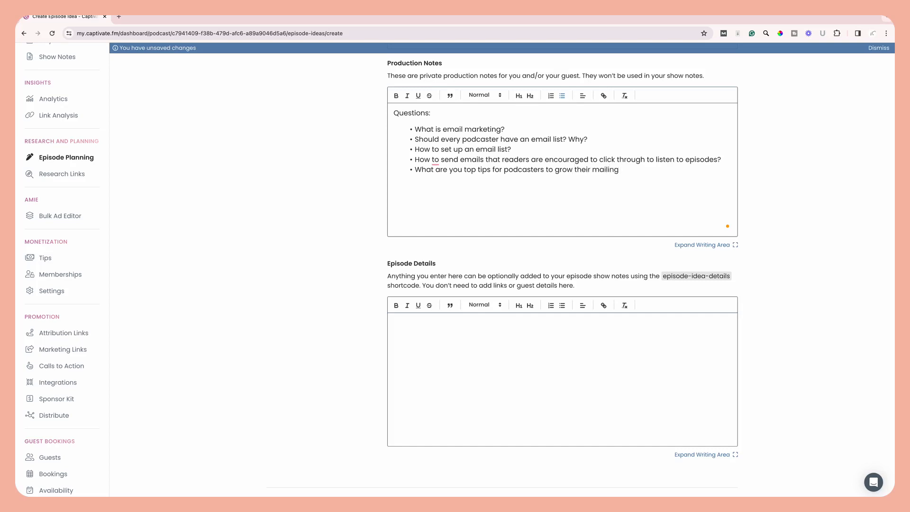
{"action": "type", "text": " question"}
{"action": "type", "text": "?"}
- Examine the Episode Details field and the guest booking and research link sections of the episode idea form
{"action": "scroll", "coordinate": [757, 270], "scroll_direction": "down", "scroll_amount": 1}
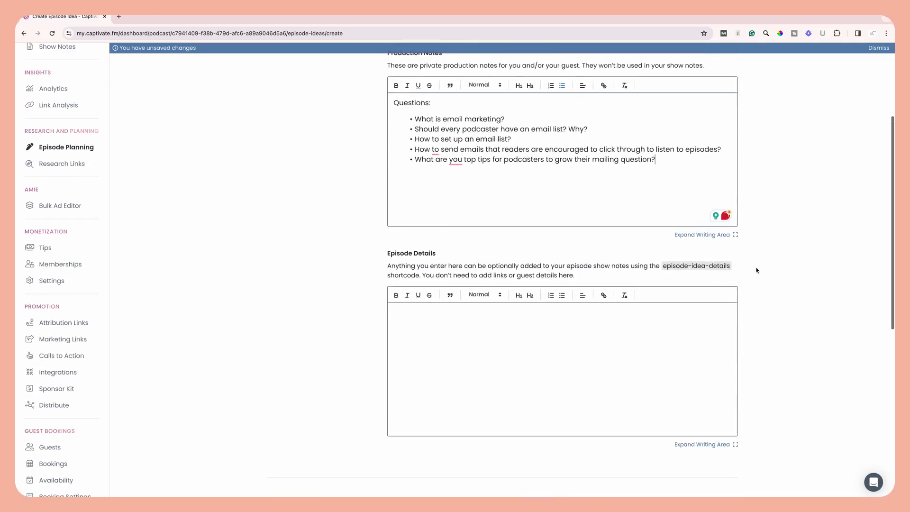
{"action": "scroll", "coordinate": [758, 270], "scroll_direction": "down", "scroll_amount": 5}
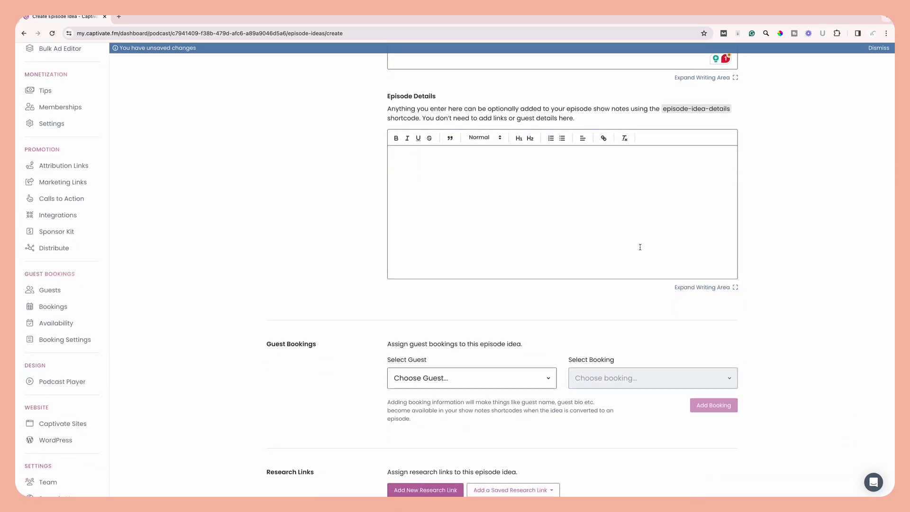
{"action": "scroll", "coordinate": [640, 247], "scroll_direction": "up", "scroll_amount": 4}
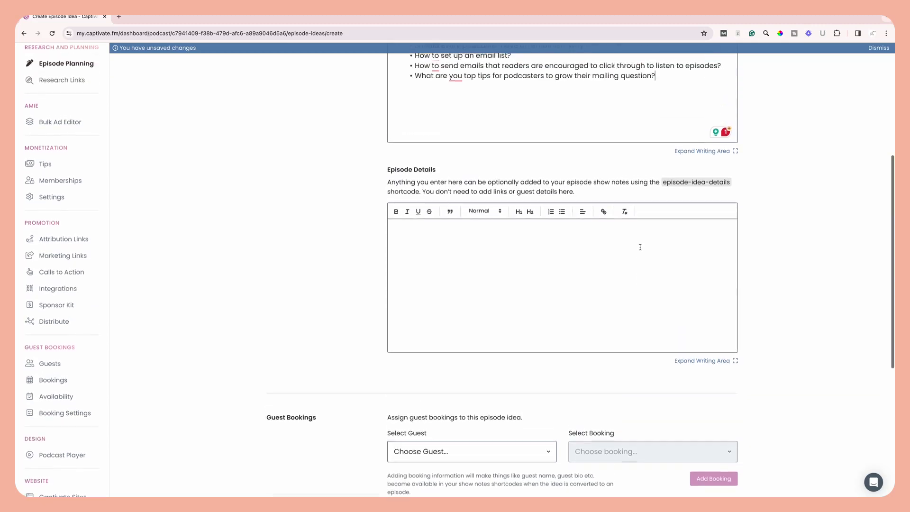
{"action": "scroll", "coordinate": [640, 250], "scroll_direction": "down", "scroll_amount": 1}
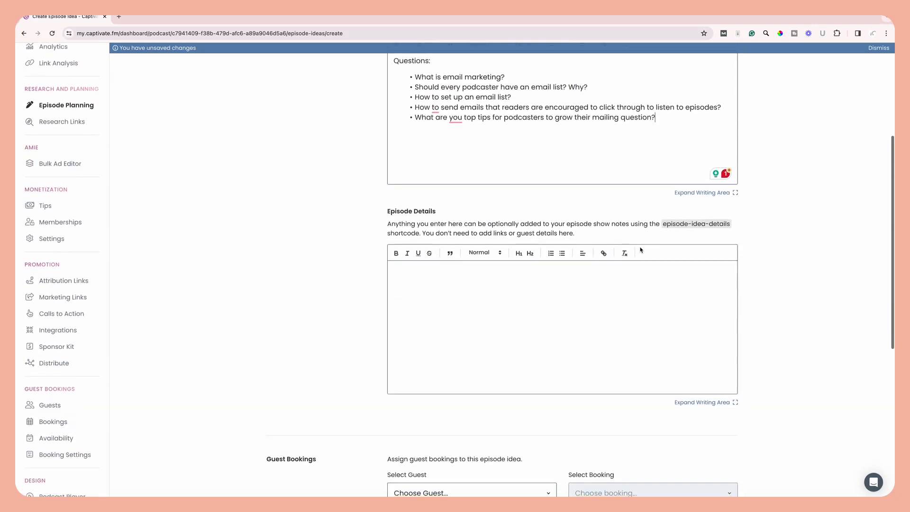
{"action": "left_click", "coordinate": [670, 286]}
{"action": "scroll", "coordinate": [740, 278], "scroll_direction": "down", "scroll_amount": 1}
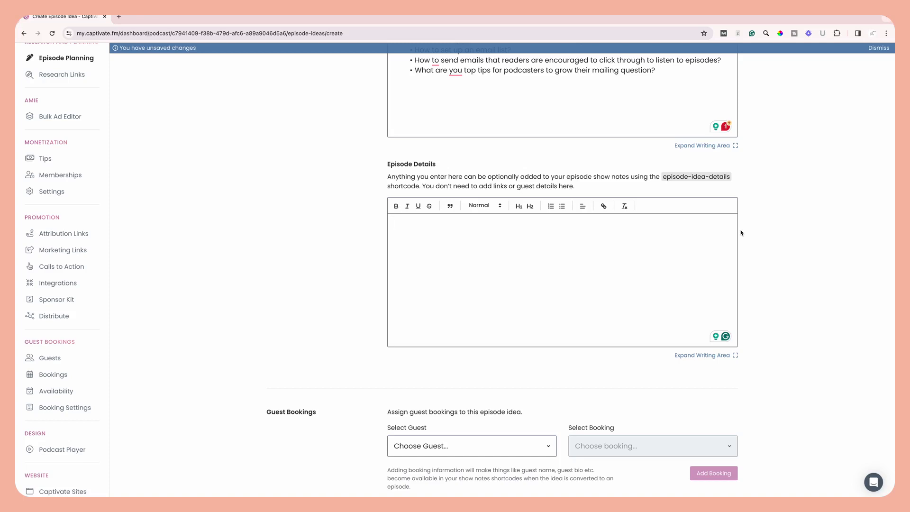
{"action": "scroll", "coordinate": [742, 233], "scroll_direction": "down", "scroll_amount": 2}
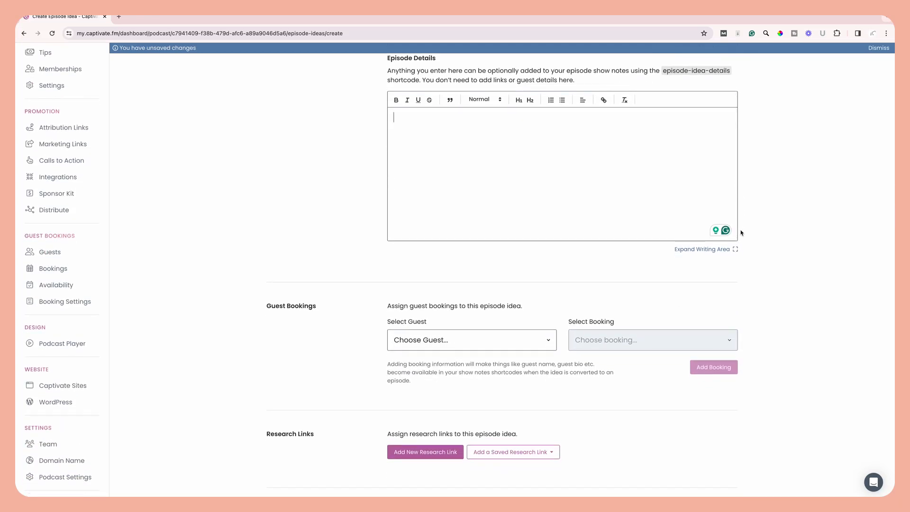
{"action": "scroll", "coordinate": [672, 224], "scroll_direction": "up", "scroll_amount": 1}
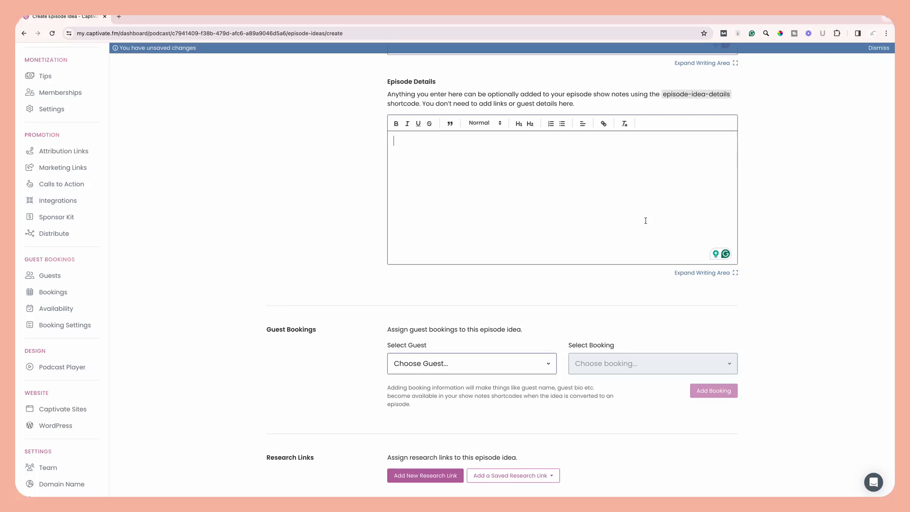
- Assign the fourth listed guest's booking of 26 March 2024 at 18:00 GMT to the episode idea
{"action": "scroll", "coordinate": [645, 220], "scroll_direction": "down", "scroll_amount": 4}
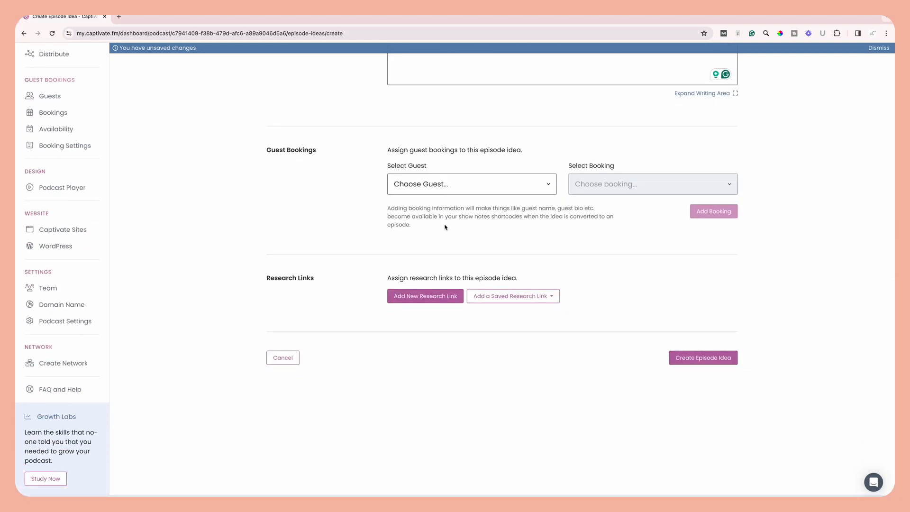
{"action": "left_click", "coordinate": [452, 188]}
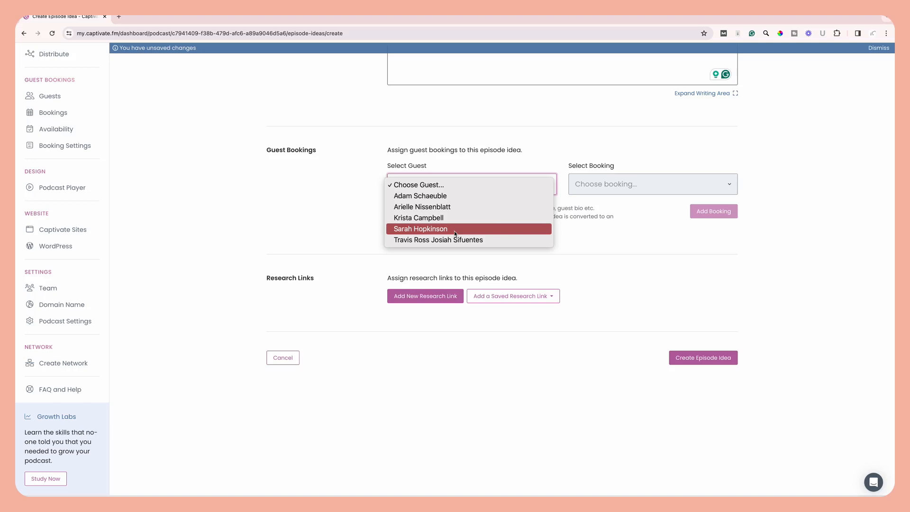
{"action": "left_click", "coordinate": [439, 232]}
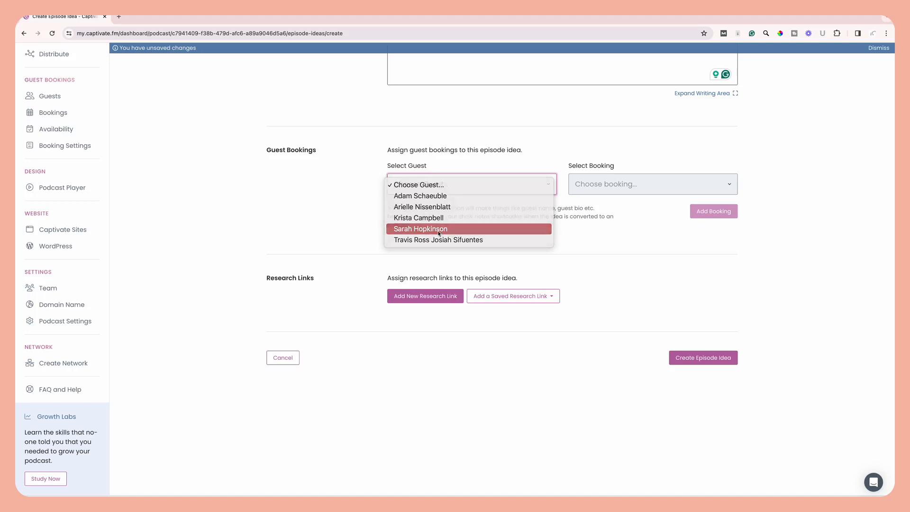
{"action": "left_click", "coordinate": [595, 190]}
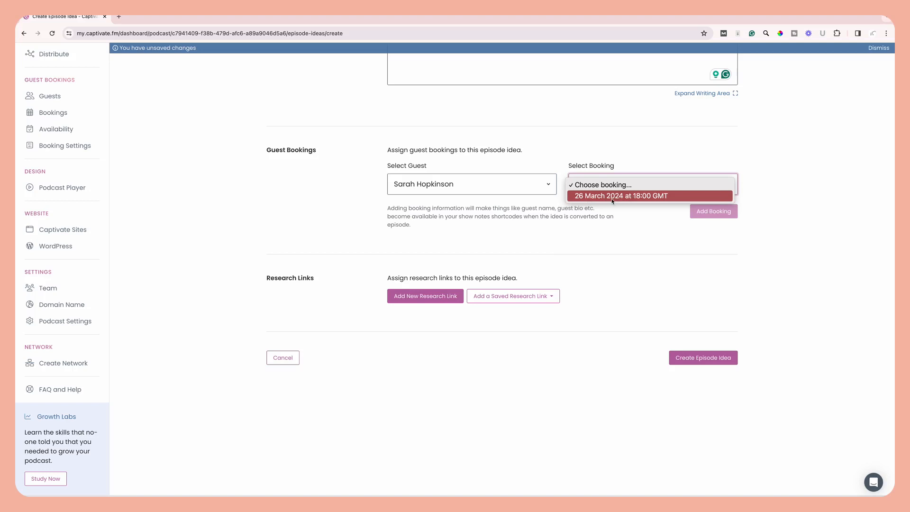
{"action": "left_click", "coordinate": [612, 196]}
{"action": "left_click", "coordinate": [705, 211]}
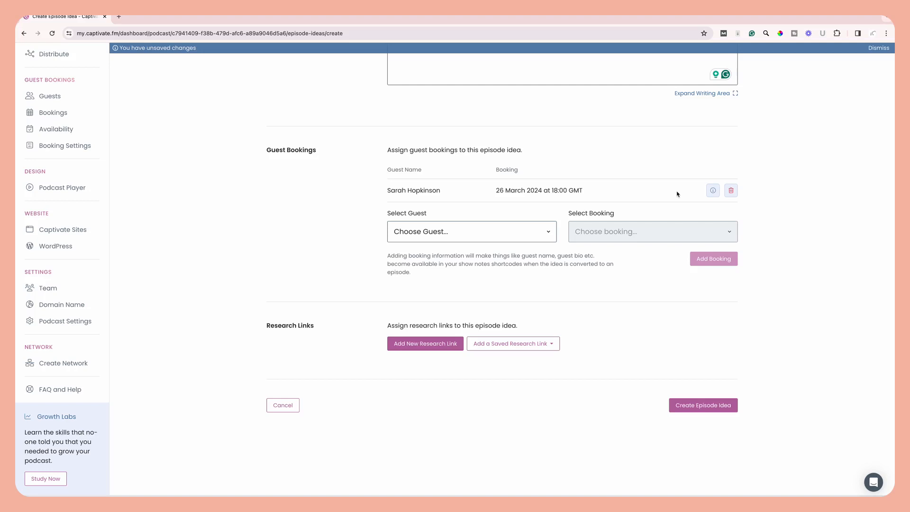
- Review the booked guest's pronouns and biography, close the guest info, and look over the Episode Details and Research Links sections
{"action": "left_click", "coordinate": [713, 191]}
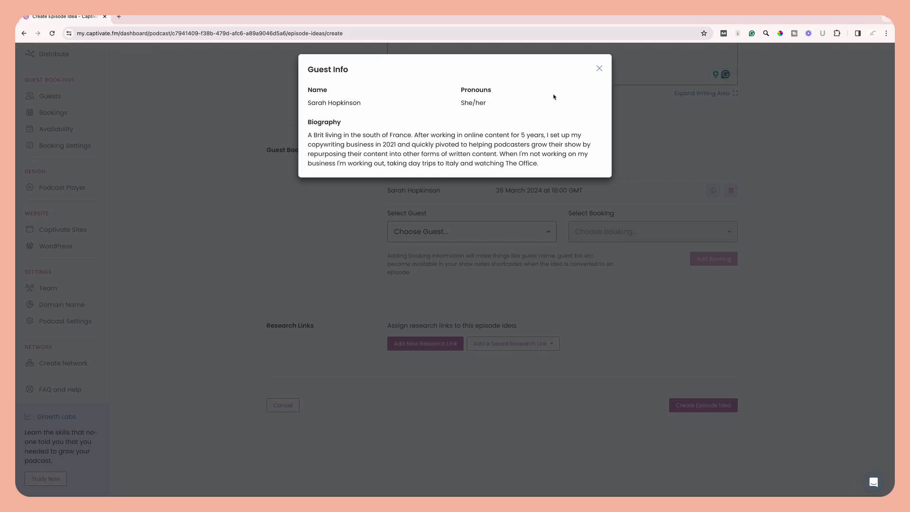
{"action": "left_click", "coordinate": [599, 70]}
{"action": "scroll", "coordinate": [572, 116], "scroll_direction": "up", "scroll_amount": 4}
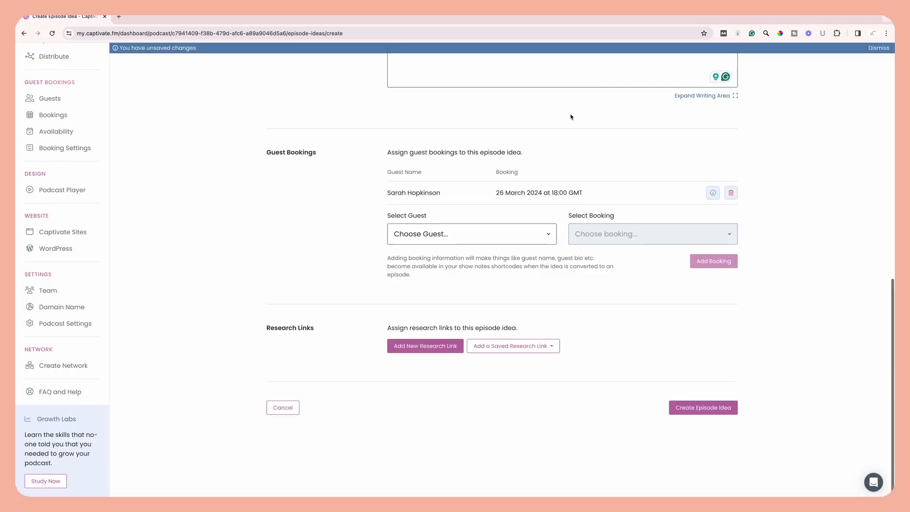
{"action": "scroll", "coordinate": [571, 114], "scroll_direction": "up", "scroll_amount": 1}
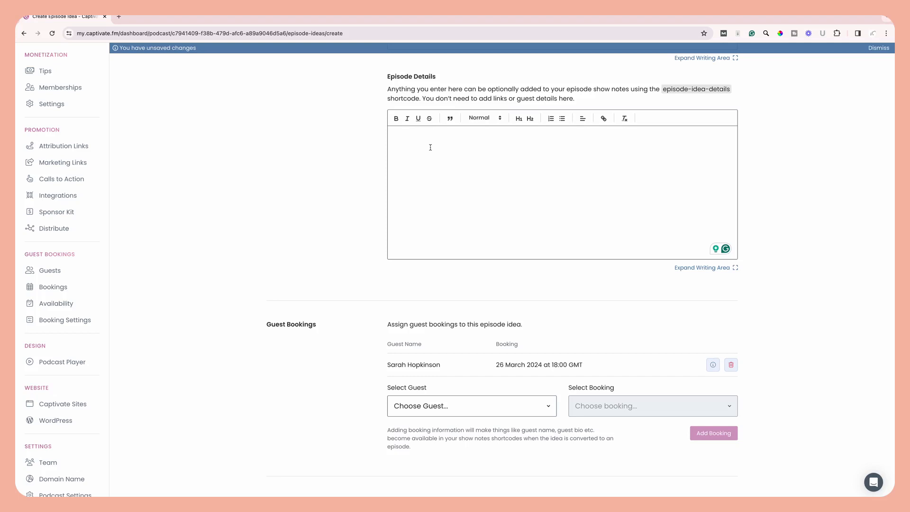
{"action": "scroll", "coordinate": [432, 148], "scroll_direction": "down", "scroll_amount": 5}
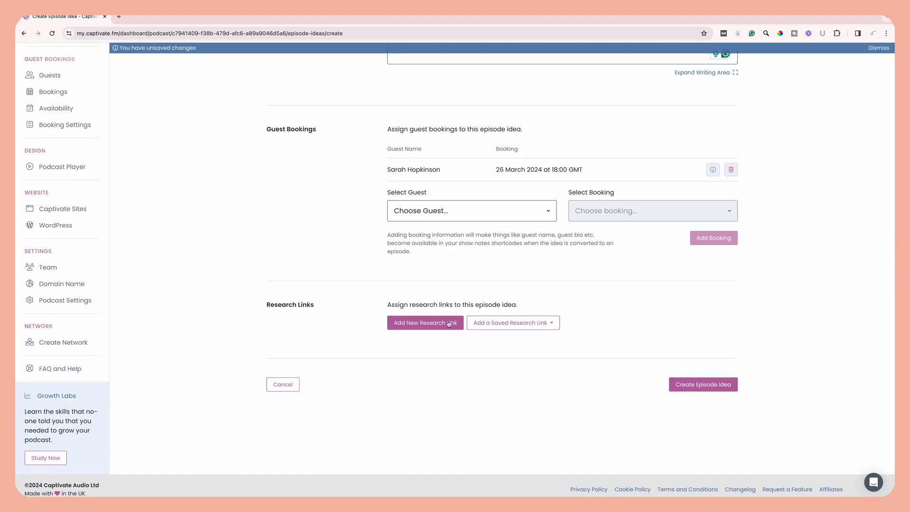
- Look over the URL, Label and Notes fields for a new research link and cancel without adding one
{"action": "left_click", "coordinate": [424, 326]}
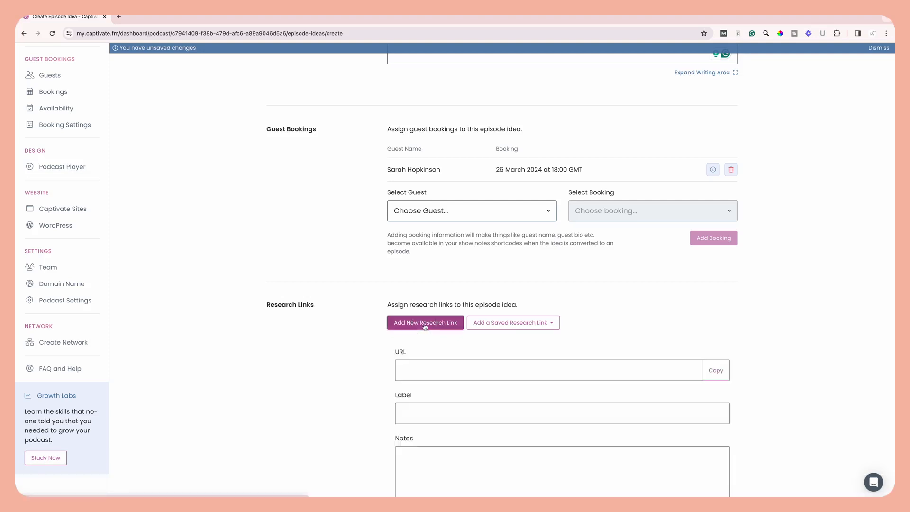
{"action": "scroll", "coordinate": [445, 327], "scroll_direction": "down", "scroll_amount": 5}
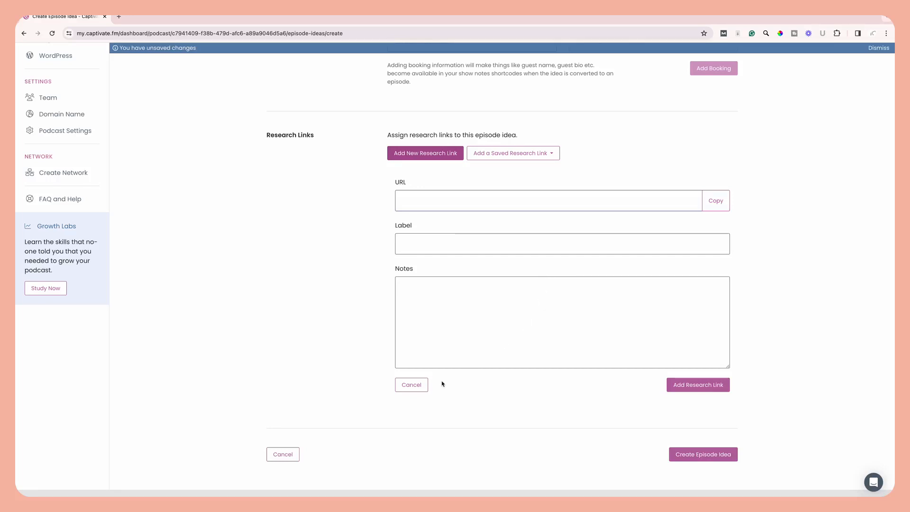
{"action": "left_click", "coordinate": [411, 385]}
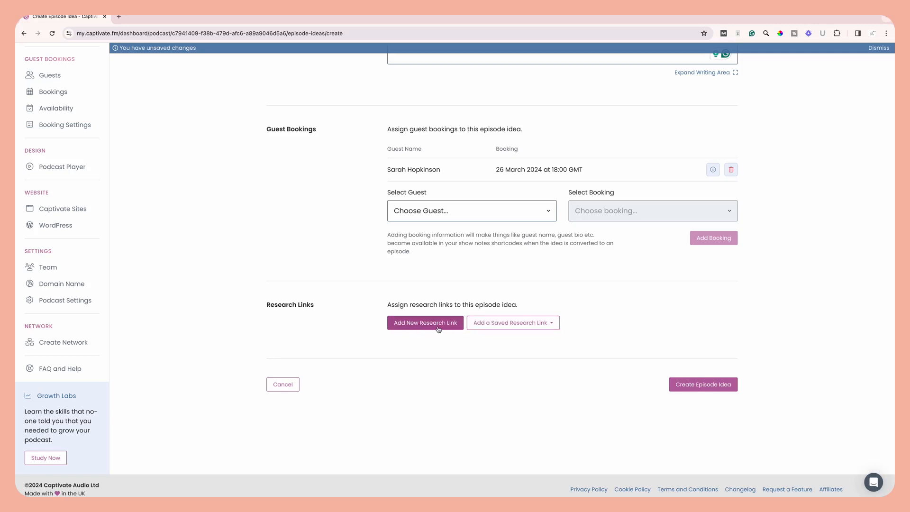
- Create the episode idea and check its title in the episode planning list
{"action": "left_click", "coordinate": [705, 385]}
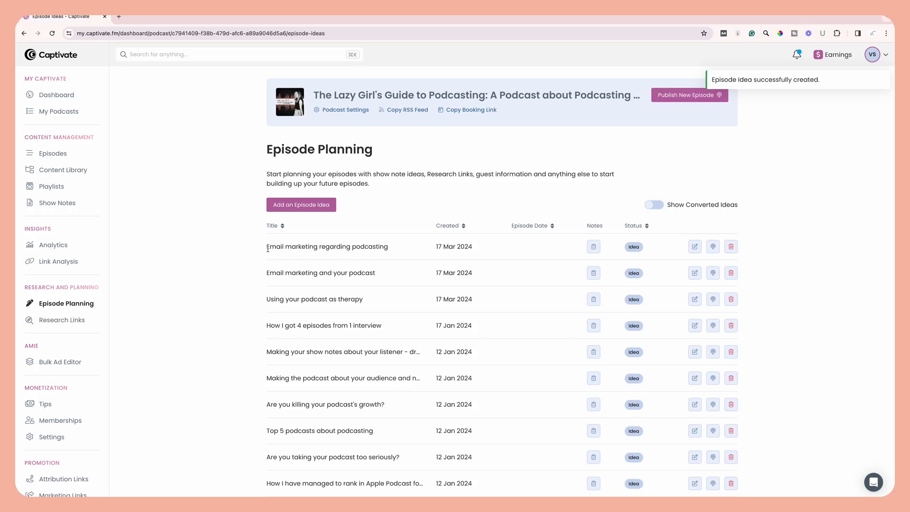
{"action": "left_click_drag", "start_coordinate": [268, 249], "coordinate": [388, 247]}
{"action": "left_click", "coordinate": [400, 254]}
- Open the "Email marketing regarding podcasting" idea for editing, review its notes, booking and conversion option, and return to the episode planning list
{"action": "left_click", "coordinate": [695, 248]}
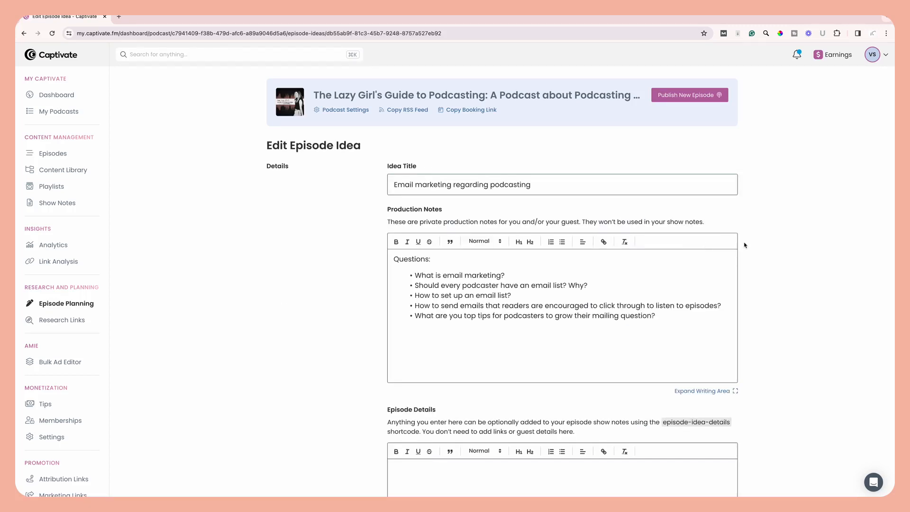
{"action": "scroll", "coordinate": [751, 247], "scroll_direction": "down", "scroll_amount": 12}
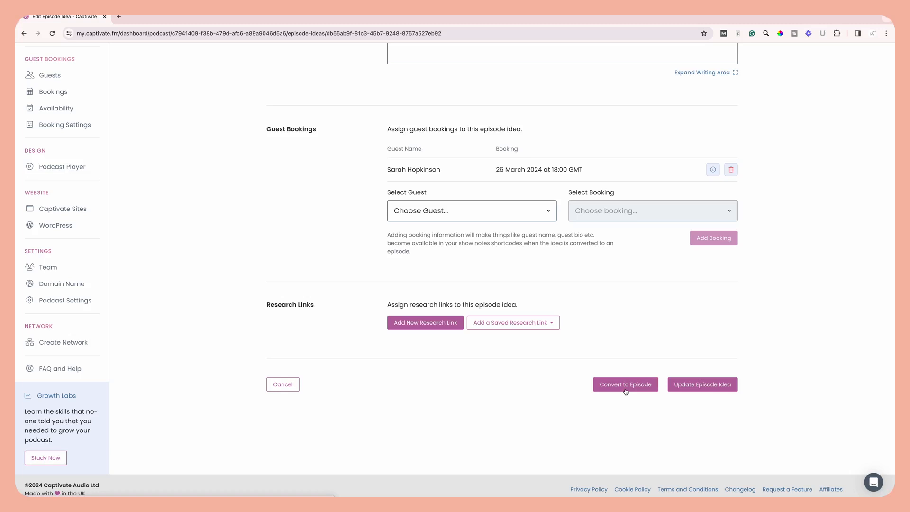
{"action": "scroll", "coordinate": [626, 391], "scroll_direction": "up", "scroll_amount": 7}
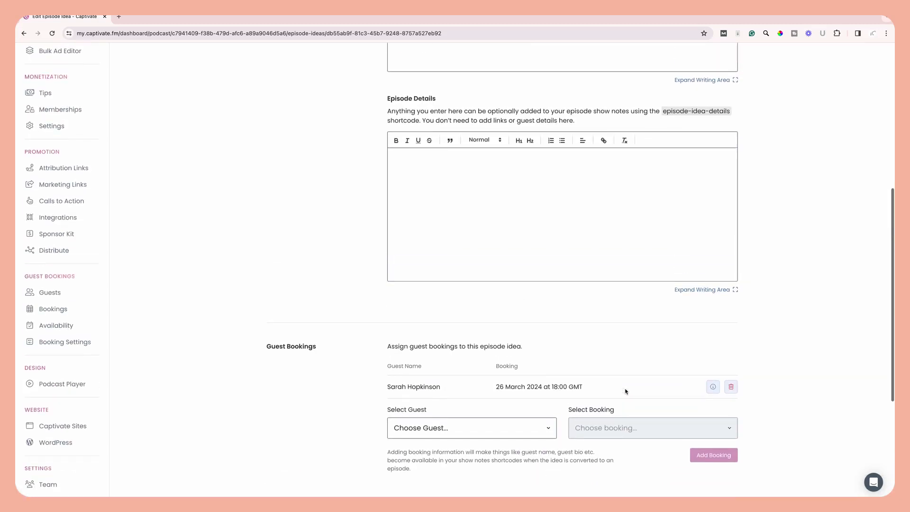
{"action": "scroll", "coordinate": [626, 391], "scroll_direction": "up", "scroll_amount": 3}
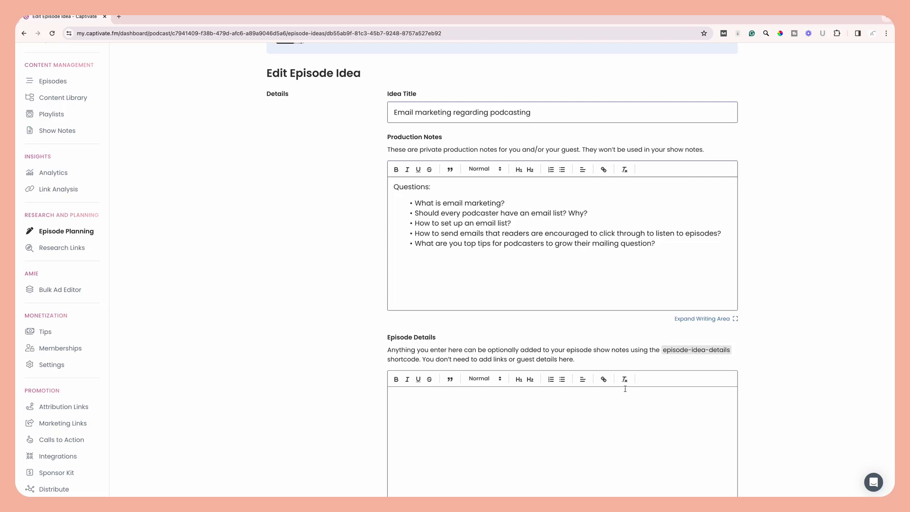
{"action": "scroll", "coordinate": [626, 389], "scroll_direction": "up", "scroll_amount": 2}
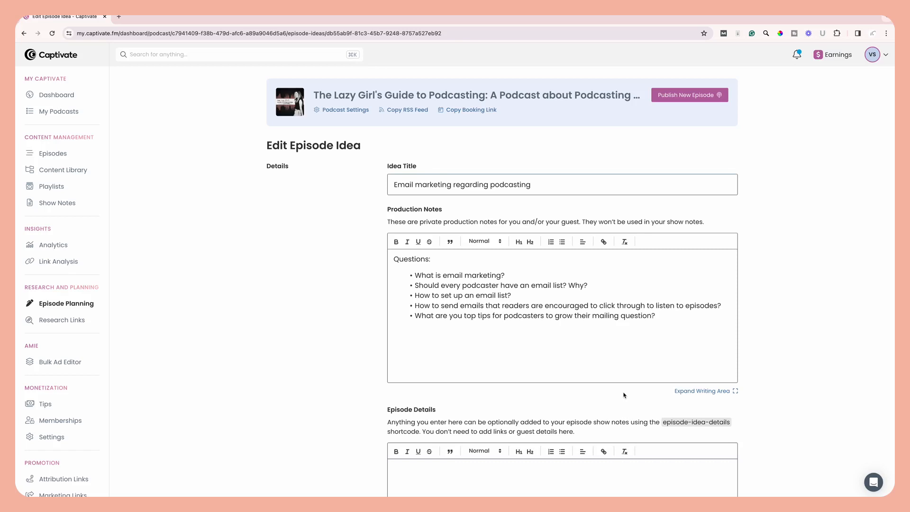
{"action": "scroll", "coordinate": [625, 395], "scroll_direction": "down", "scroll_amount": 1}
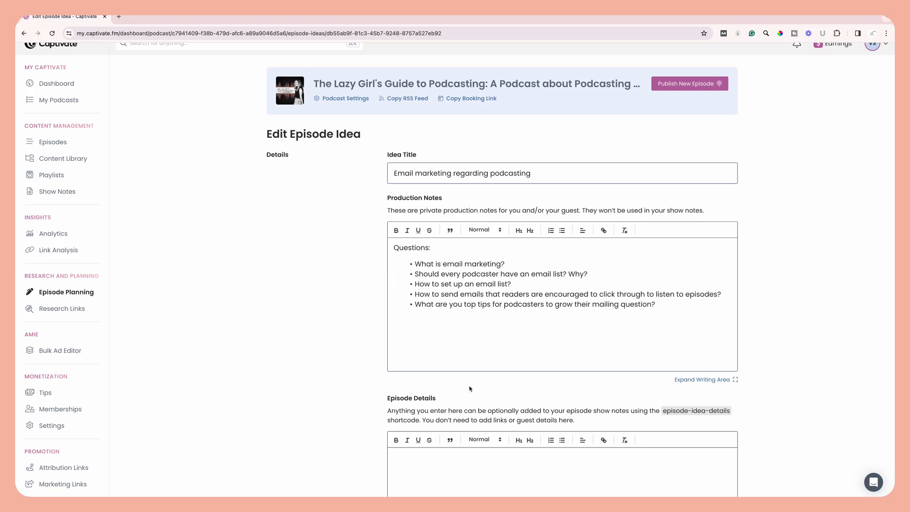
{"action": "left_click", "coordinate": [92, 295]}
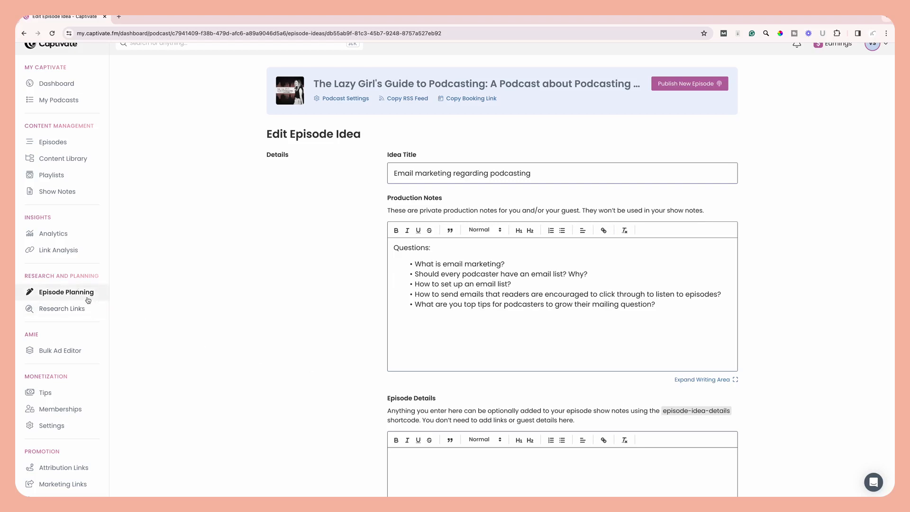
- Look through the first page of episode ideas and go to page 2 of the list
{"action": "scroll", "coordinate": [303, 301], "scroll_direction": "down", "scroll_amount": 3}
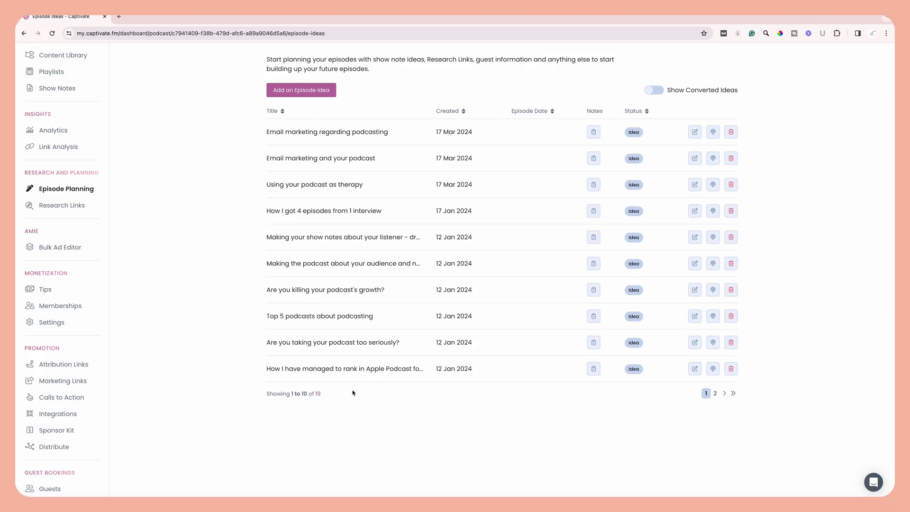
{"action": "scroll", "coordinate": [368, 391], "scroll_direction": "up", "scroll_amount": 3}
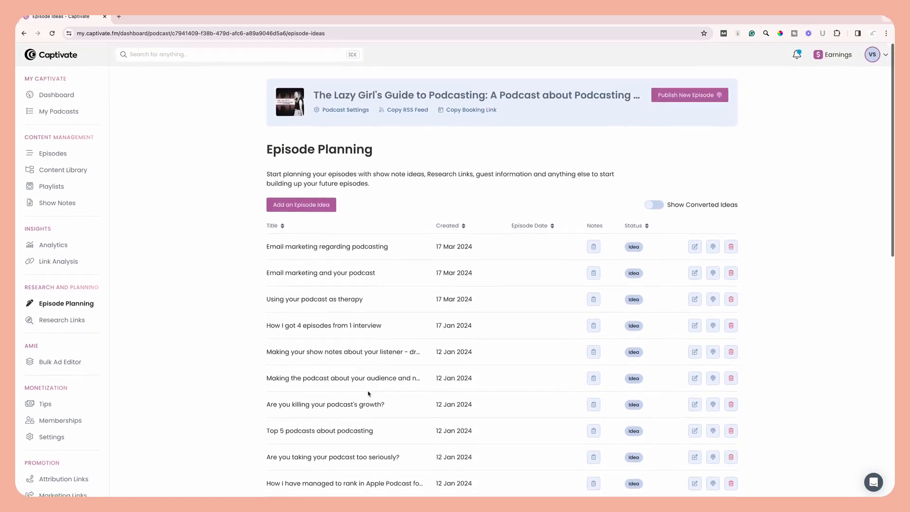
{"action": "scroll", "coordinate": [368, 391], "scroll_direction": "down", "scroll_amount": 1}
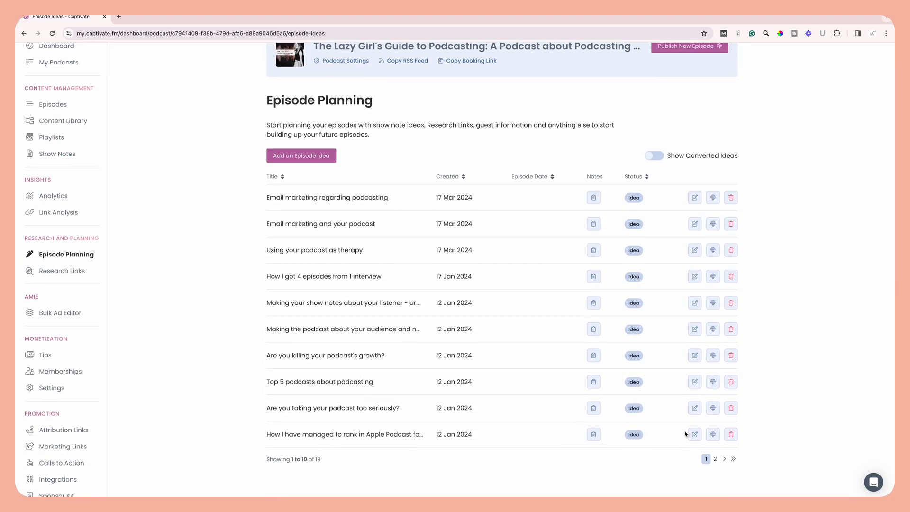
{"action": "left_click", "coordinate": [715, 459]}
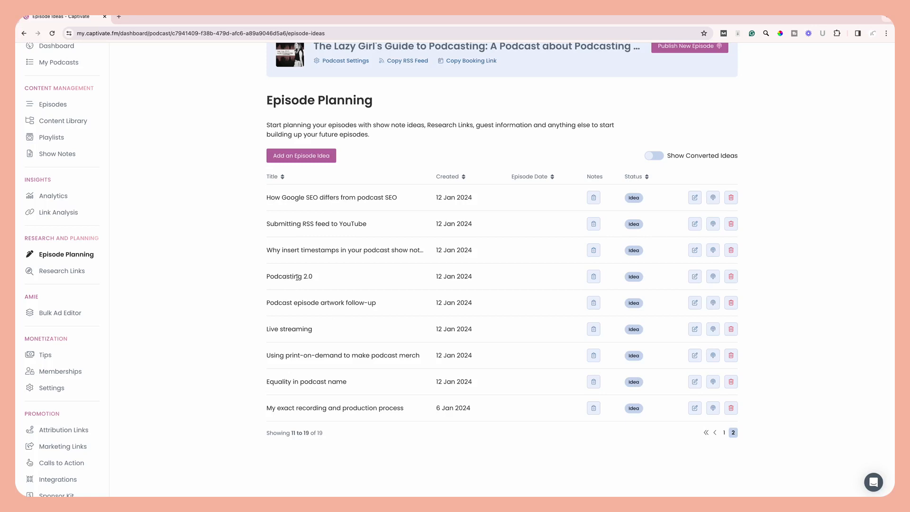
- Open the "Podcasting 2.0" idea, read its production notes and remaining sections, and leave without changing it
{"action": "left_click", "coordinate": [696, 277]}
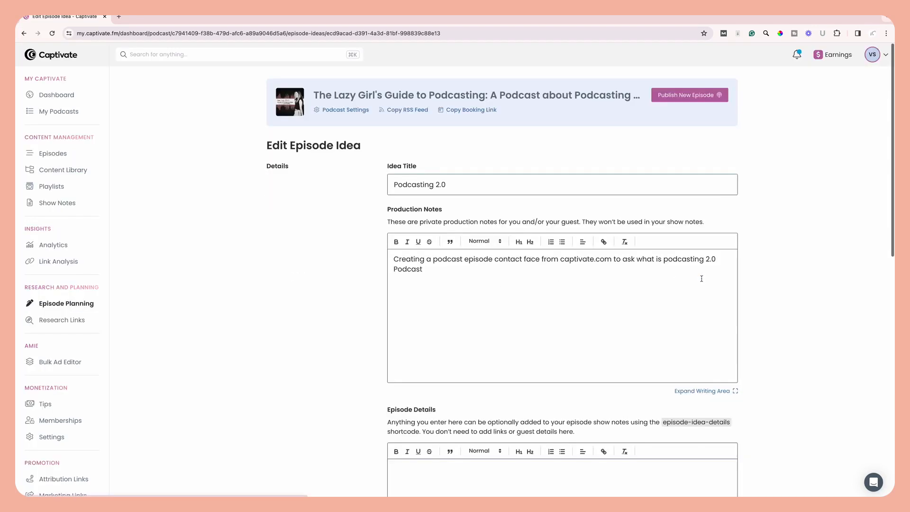
{"action": "scroll", "coordinate": [702, 279], "scroll_direction": "down", "scroll_amount": 1}
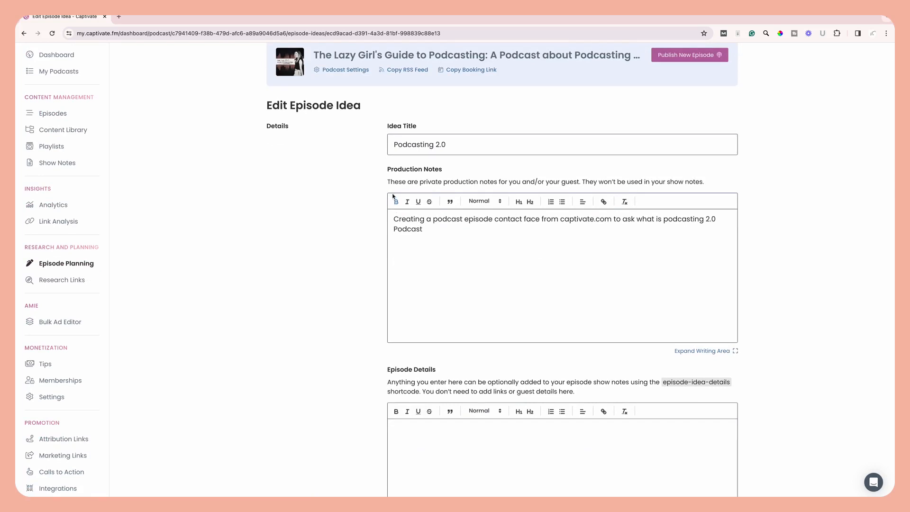
{"action": "left_click_drag", "start_coordinate": [393, 219], "coordinate": [421, 228]}
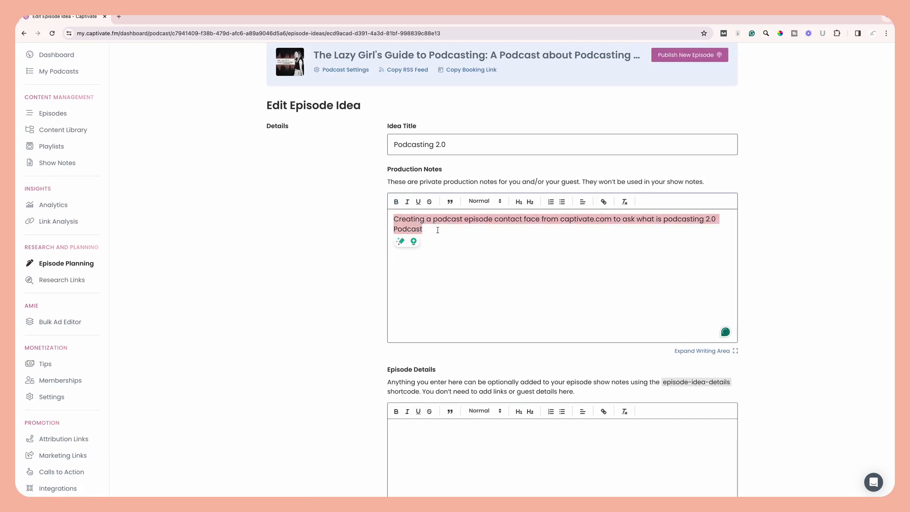
{"action": "left_click", "coordinate": [438, 230]}
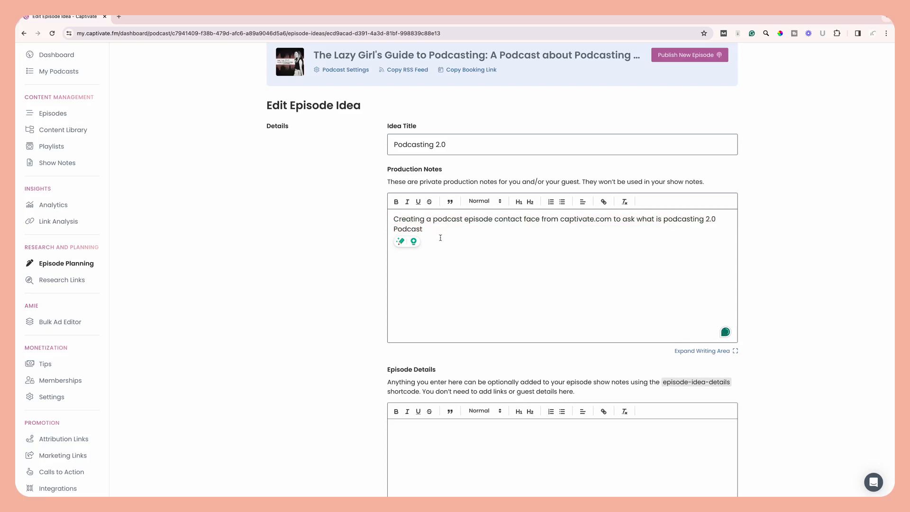
{"action": "scroll", "coordinate": [439, 238], "scroll_direction": "down", "scroll_amount": 6}
{"action": "scroll", "coordinate": [449, 247], "scroll_direction": "down", "scroll_amount": 4}
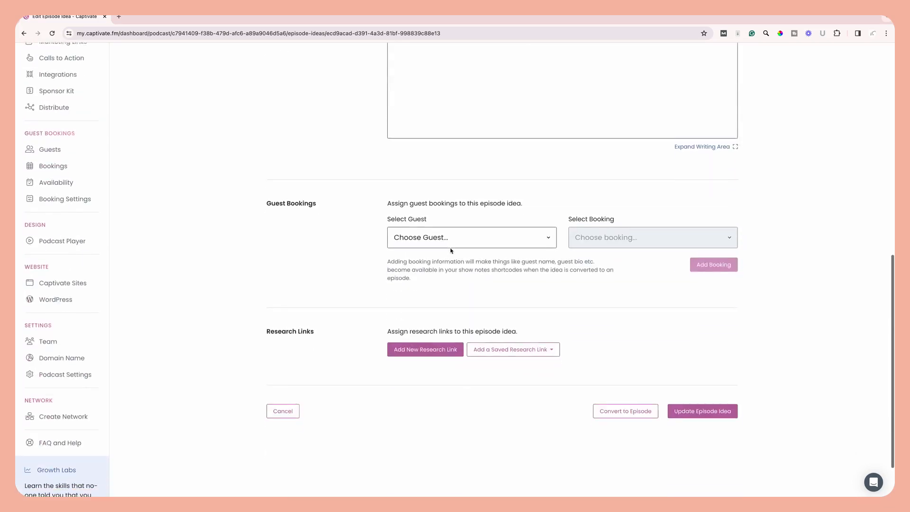
{"action": "left_click", "coordinate": [295, 410]}
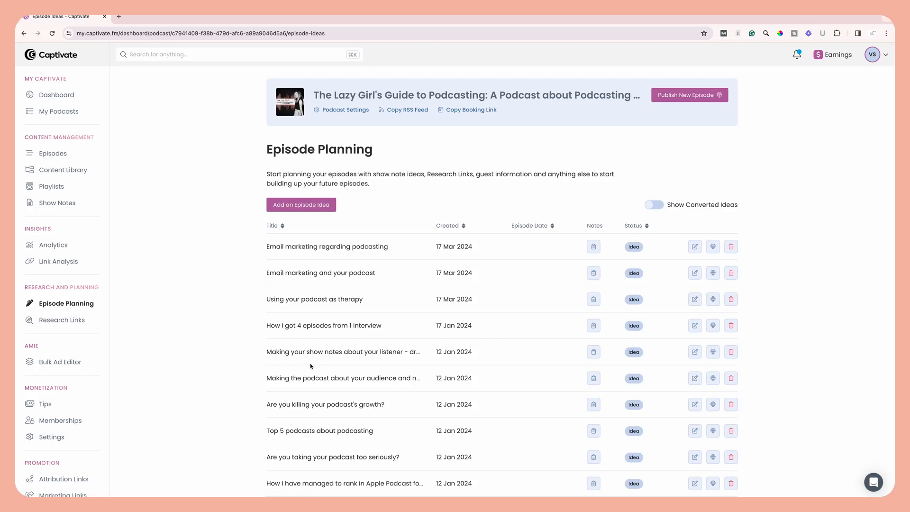
- Open the idea about ranking in Apple Podcast for podcasting keywords, review its title and sections, and cancel the edit
{"action": "scroll", "coordinate": [310, 366], "scroll_direction": "down", "scroll_amount": 2}
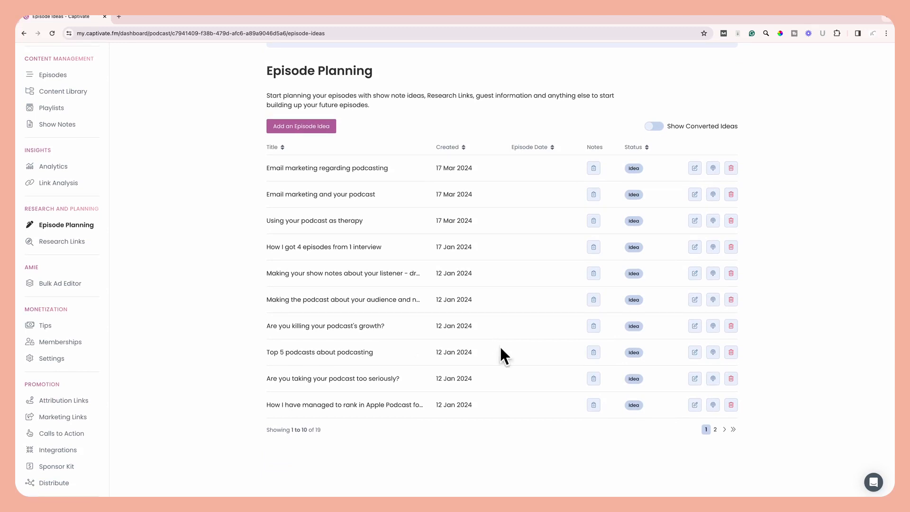
{"action": "left_click", "coordinate": [694, 405]}
{"action": "scroll", "coordinate": [639, 370], "scroll_direction": "down", "scroll_amount": 3}
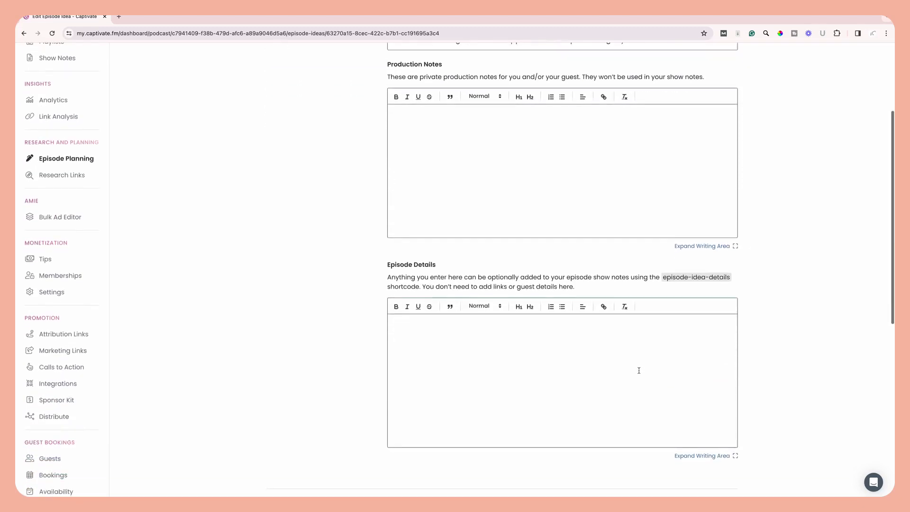
{"action": "scroll", "coordinate": [639, 371], "scroll_direction": "up", "scroll_amount": 2}
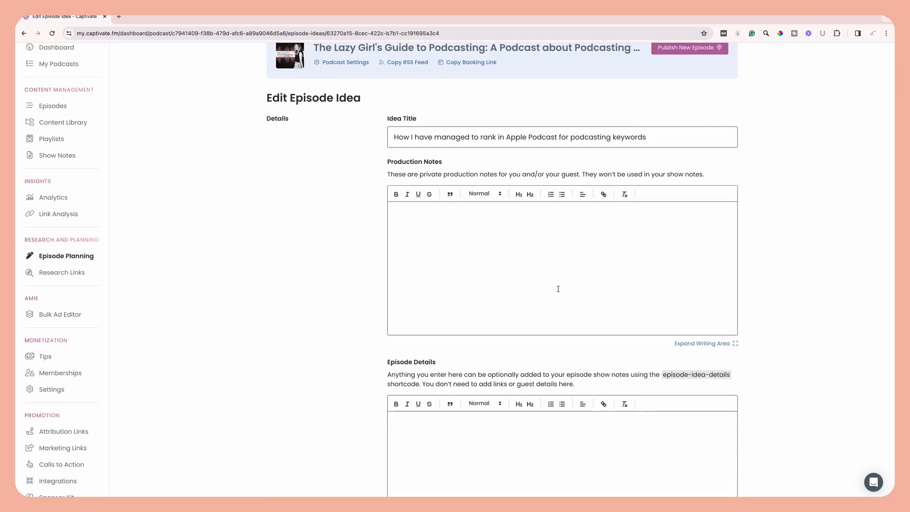
{"action": "scroll", "coordinate": [560, 286], "scroll_direction": "down", "scroll_amount": 5}
{"action": "scroll", "coordinate": [558, 288], "scroll_direction": "up", "scroll_amount": 6}
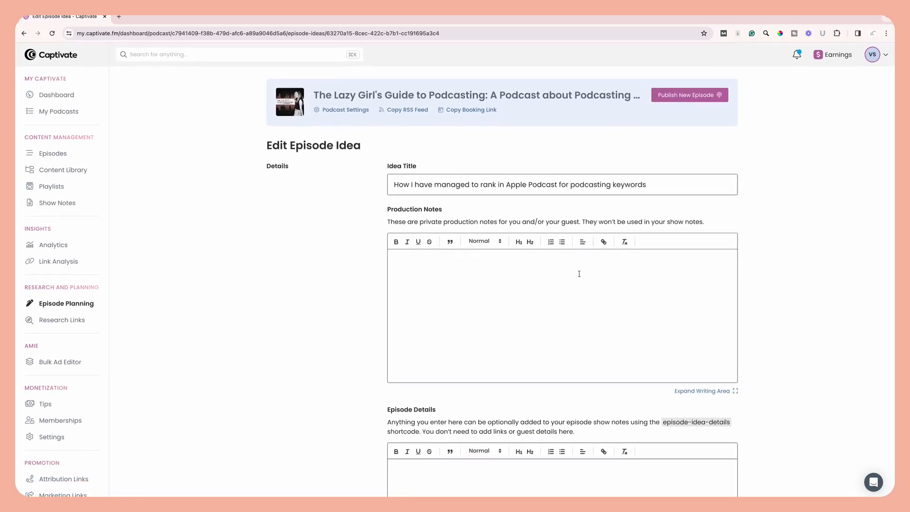
{"action": "scroll", "coordinate": [596, 260], "scroll_direction": "down", "scroll_amount": 5}
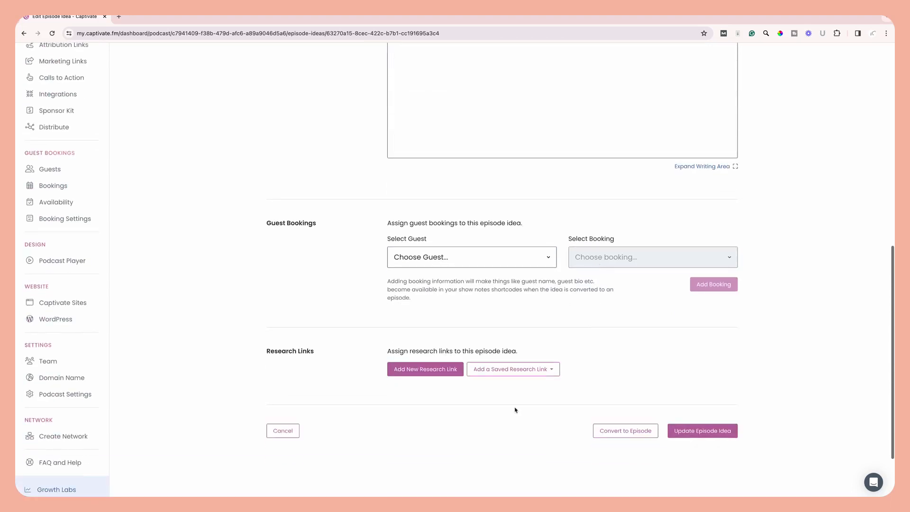
{"action": "left_click", "coordinate": [289, 433]}
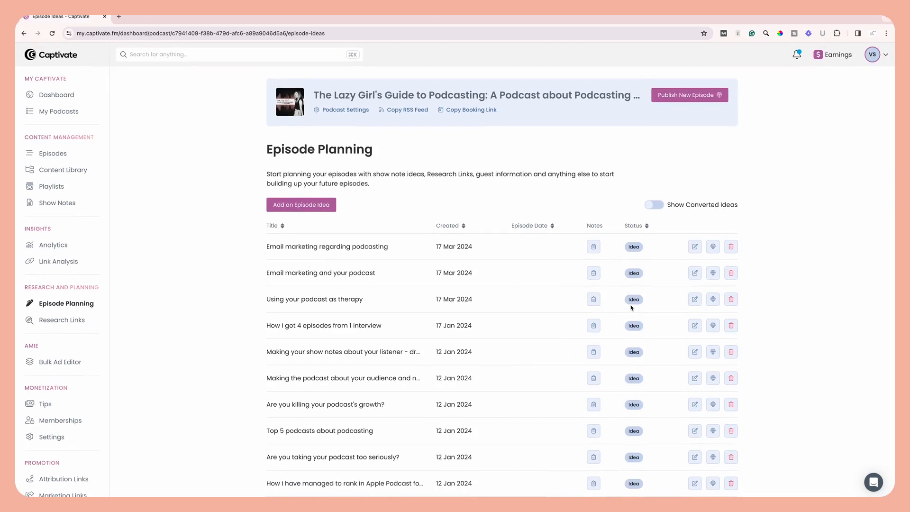
- Open the "Using your podcast as therapy" idea, read its production notes and remaining sections, and cancel the edit
{"action": "left_click", "coordinate": [694, 300]}
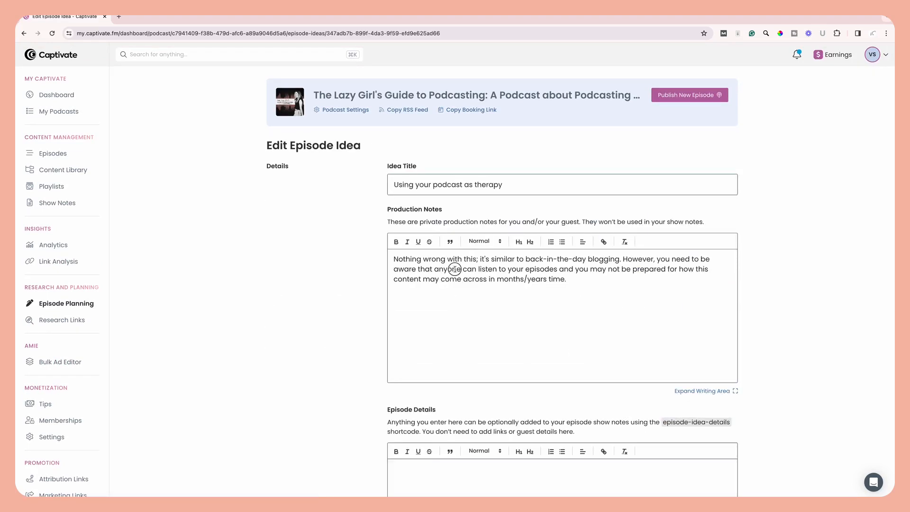
{"action": "left_click_drag", "start_coordinate": [458, 269], "coordinate": [546, 280]}
{"action": "left_click", "coordinate": [572, 283]}
{"action": "scroll", "coordinate": [569, 283], "scroll_direction": "down", "scroll_amount": 8}
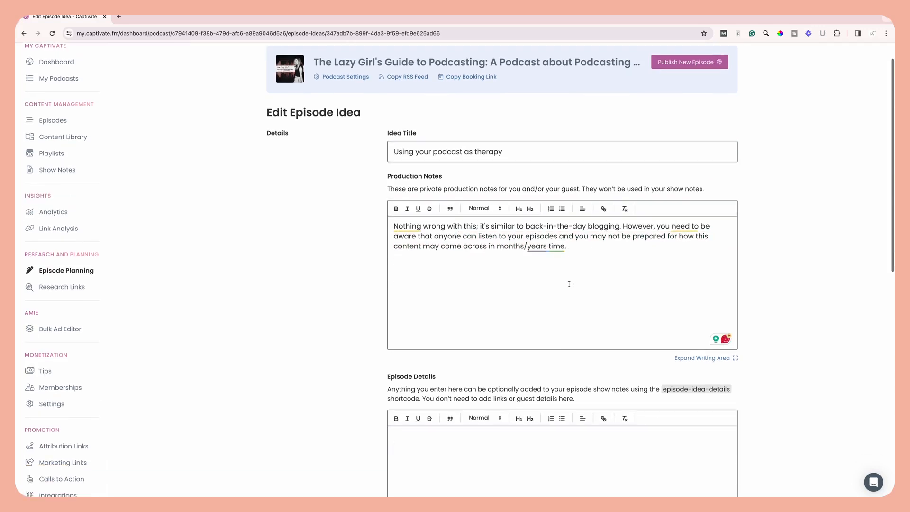
{"action": "scroll", "coordinate": [569, 284], "scroll_direction": "down", "scroll_amount": 2}
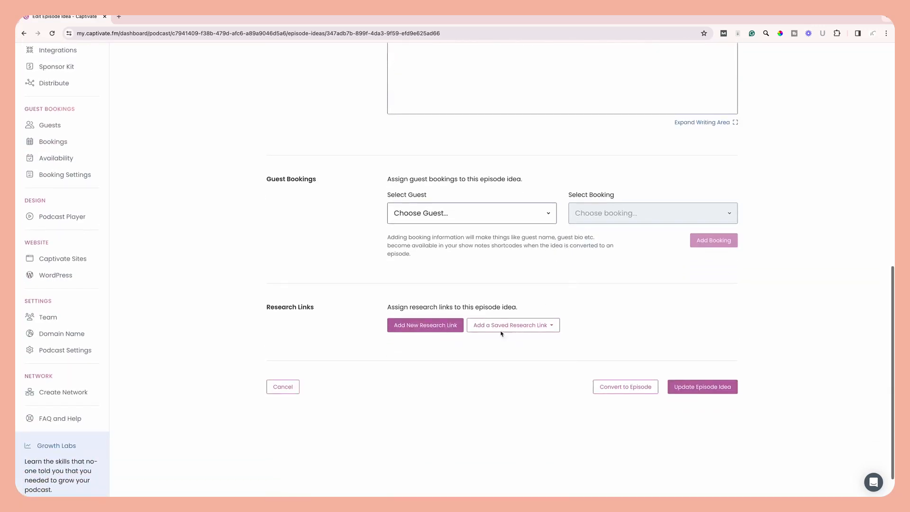
{"action": "left_click", "coordinate": [292, 387]}
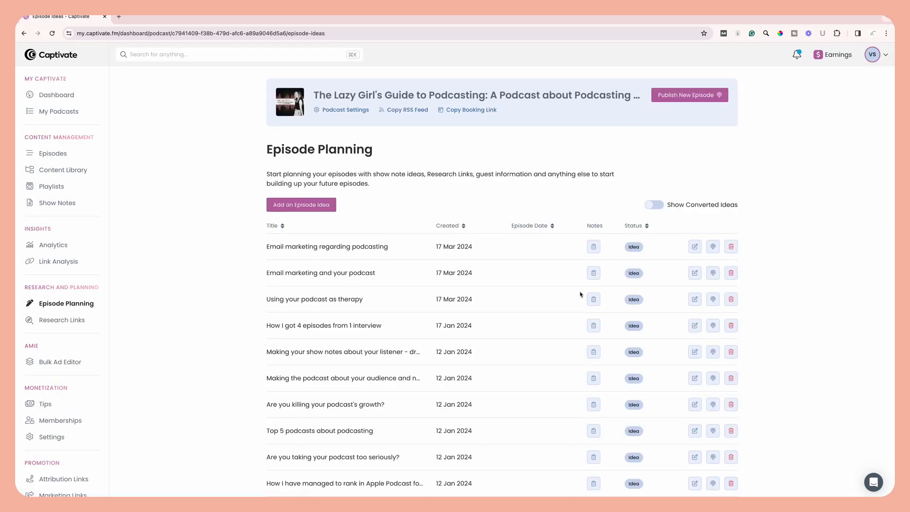